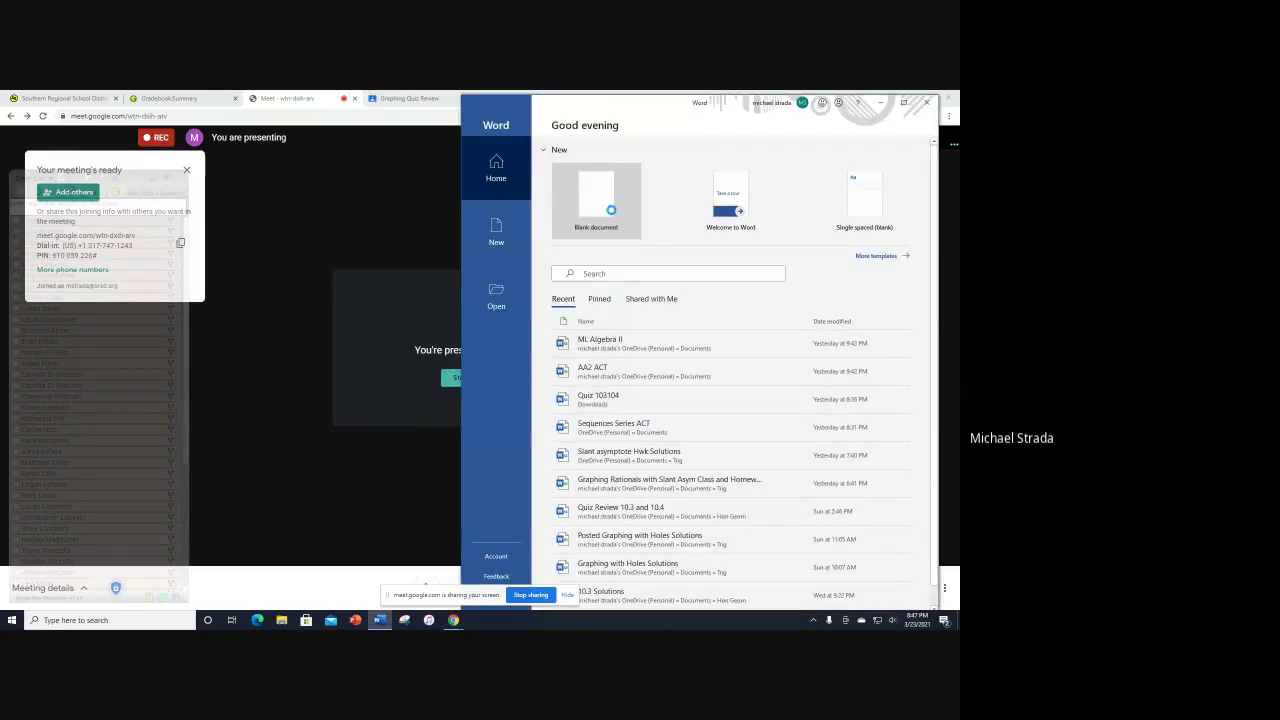
# - Create a new blank Word document and maximize its window
pyautogui.click(611, 210)
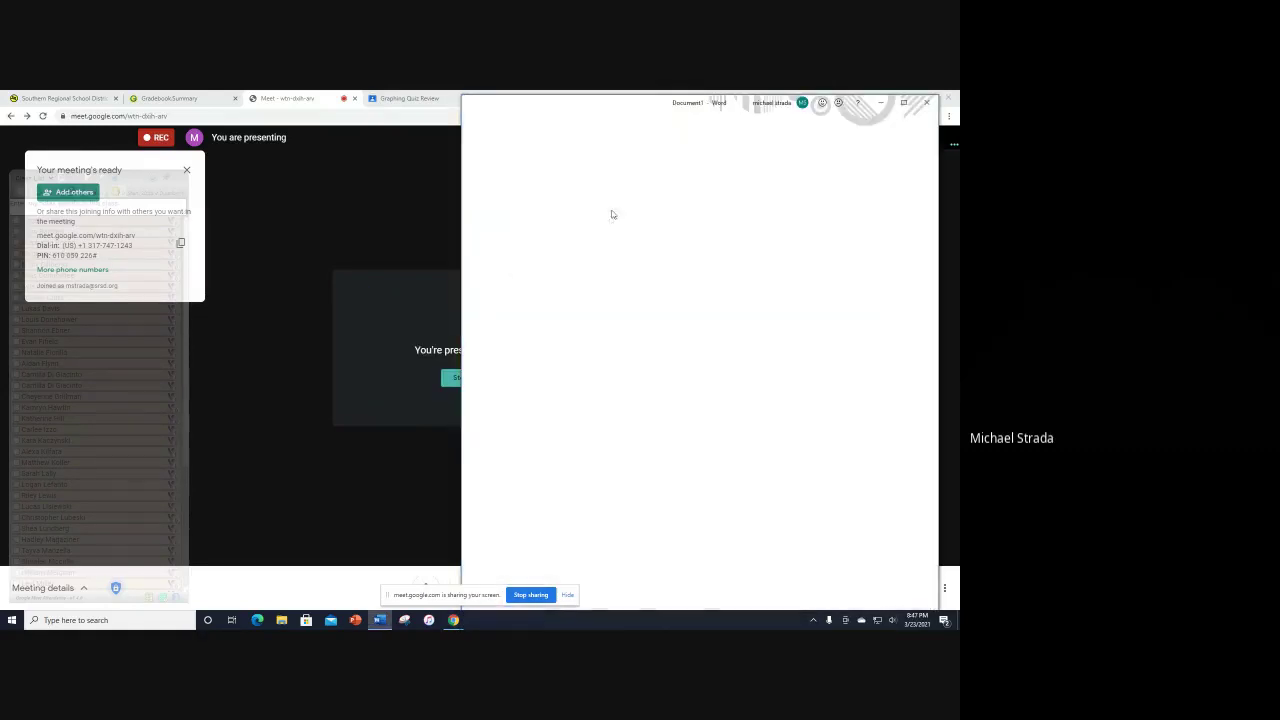
pyautogui.click(901, 104)
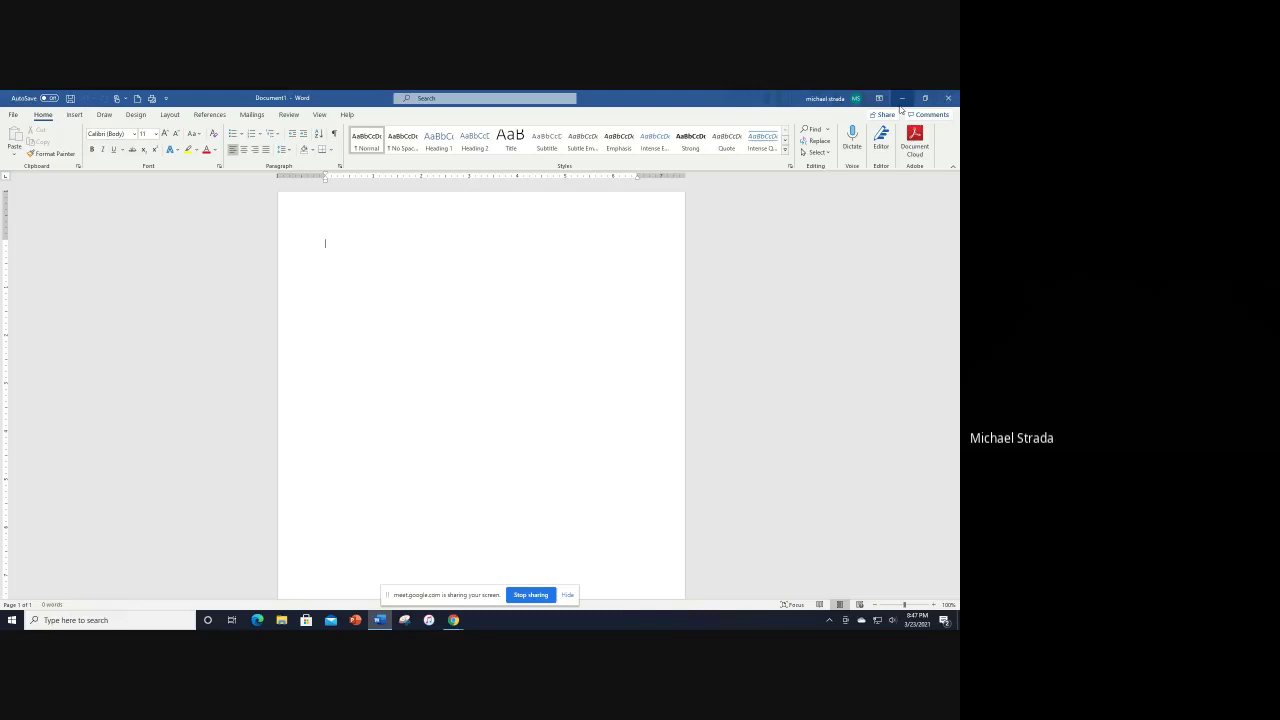
# - With the red Draw pen, handwrite problem 2) as the fraction (x+2)/(2x²−4)
pyautogui.click(104, 114)
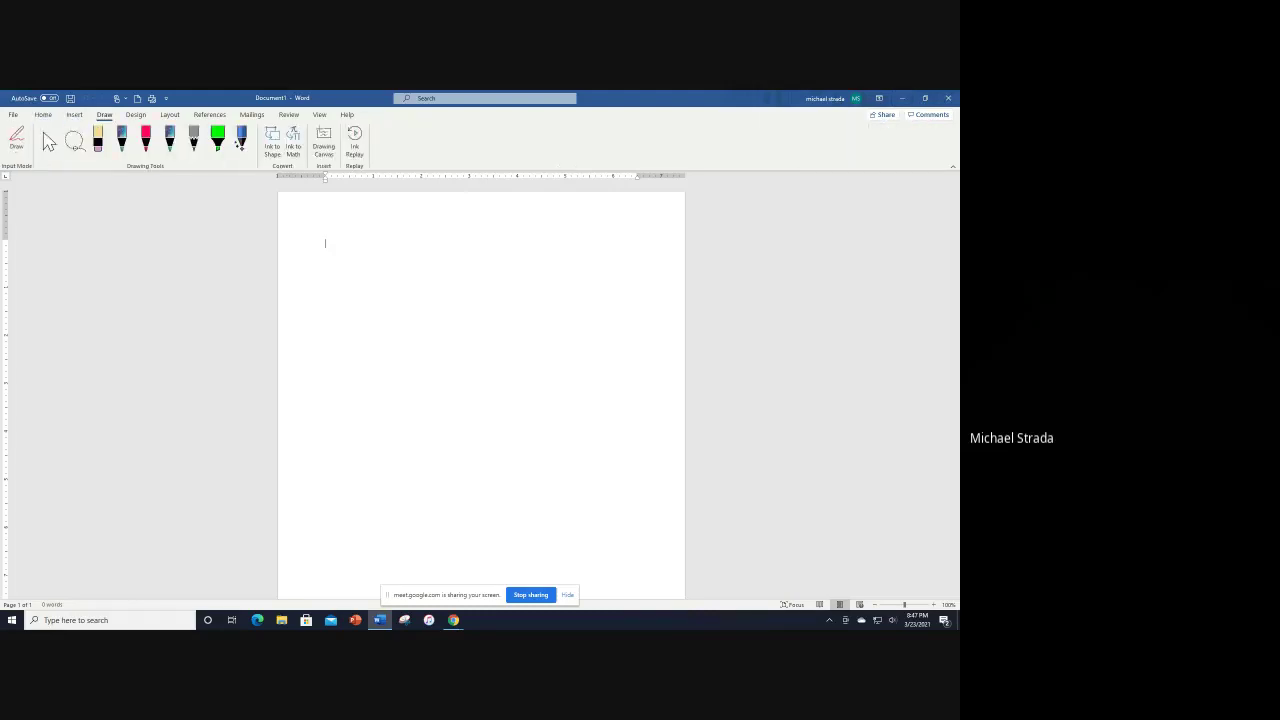
pyautogui.click(145, 138)
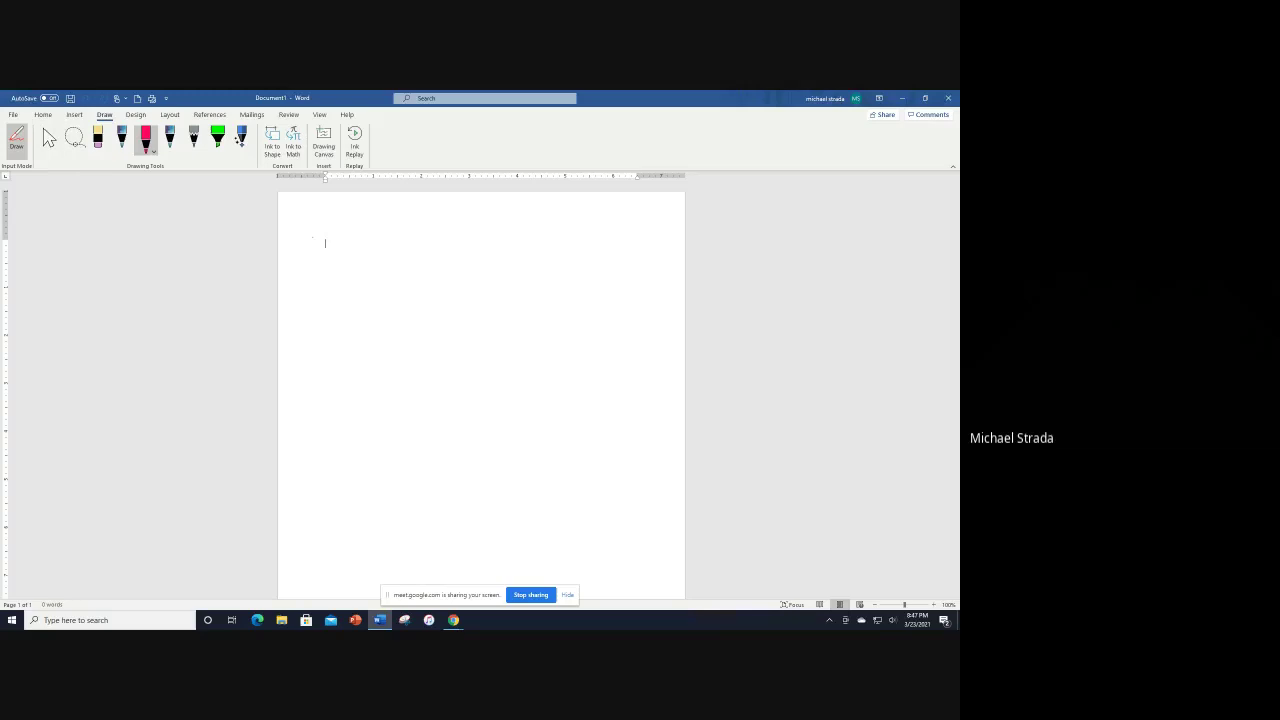
pyautogui.moveTo(310, 240); pyautogui.dragTo(318, 263)
pyautogui.moveTo(370, 241); pyautogui.dragTo(382, 264)
pyautogui.moveTo(383, 244)
pyautogui.mouseDown()
pyautogui.moveTo(367, 265)
pyautogui.moveTo(424, 260)
pyautogui.mouseUp()
pyautogui.moveTo(355, 280)
pyautogui.mouseDown()
pyautogui.moveTo(420, 279)
pyautogui.moveTo(358, 300)
pyautogui.moveTo(385, 321)
pyautogui.moveTo(371, 324)
pyautogui.mouseUp()
pyautogui.moveTo(378, 297); pyautogui.dragTo(384, 305)
pyautogui.moveTo(387, 308)
pyautogui.mouseDown()
pyautogui.moveTo(424, 312)
pyautogui.moveTo(424, 326)
pyautogui.mouseUp()
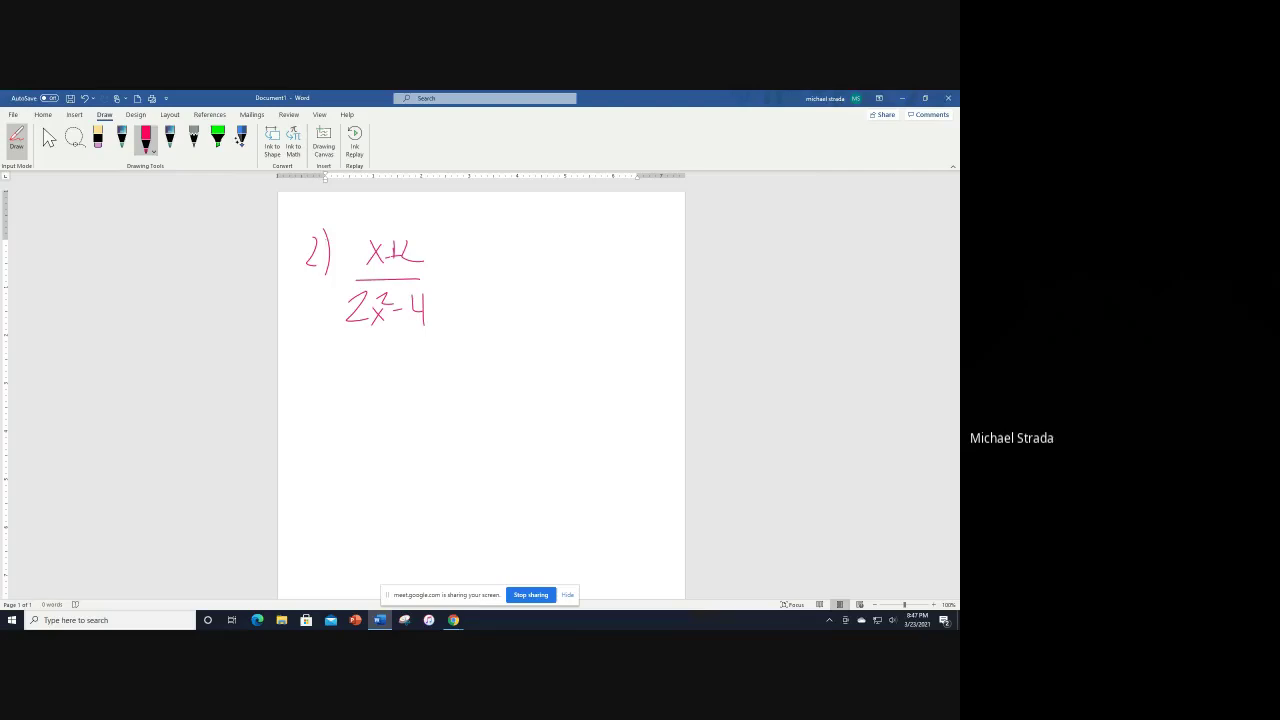
# - Write 'H.A ⇒ y = 0' beside the fraction
pyautogui.moveTo(474, 233)
pyautogui.mouseDown()
pyautogui.moveTo(474, 257)
pyautogui.moveTo(511, 234)
pyautogui.mouseUp()
pyautogui.moveTo(511, 234)
pyautogui.mouseDown()
pyautogui.moveTo(555, 251)
pyautogui.moveTo(555, 238)
pyautogui.moveTo(578, 258)
pyautogui.mouseUp()
pyautogui.moveTo(585, 242)
pyautogui.mouseDown()
pyautogui.moveTo(584, 272)
pyautogui.moveTo(646, 241)
pyautogui.mouseUp()
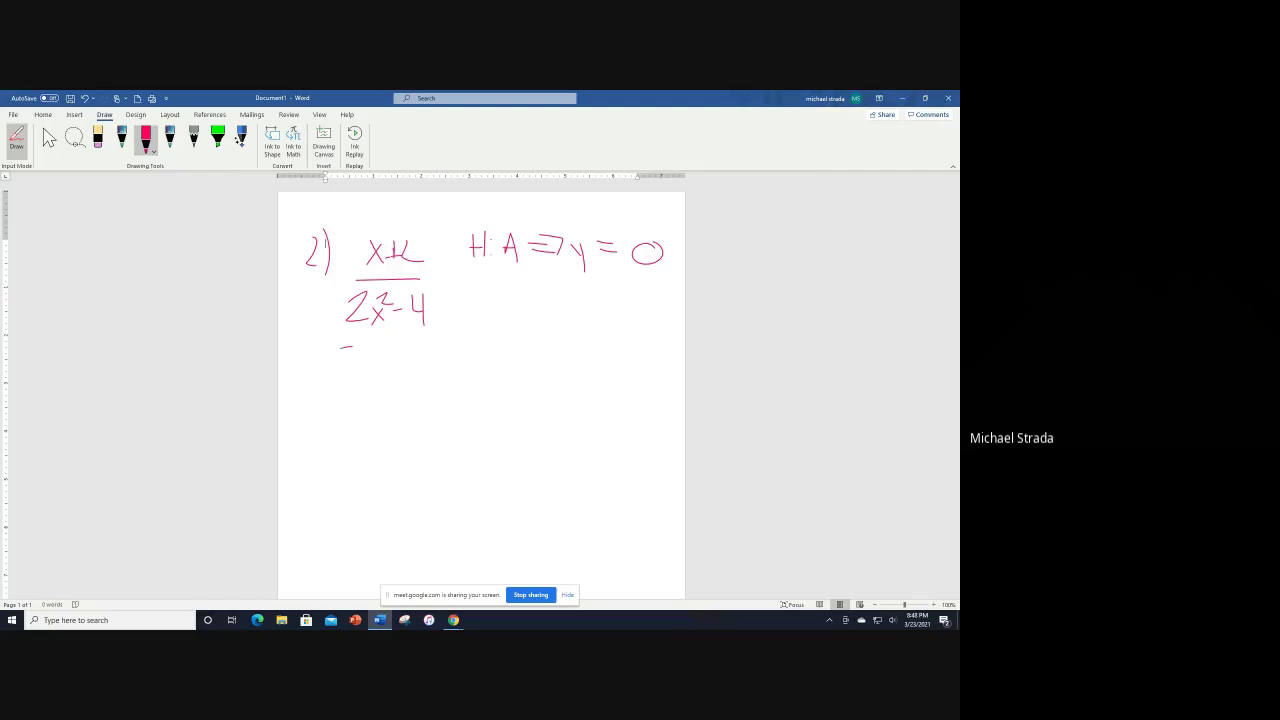
# - Factor the denominator as 2(x²−2), then solve x²−2=0 to get x = ±√2
pyautogui.moveTo(341, 348)
pyautogui.mouseDown()
pyautogui.moveTo(374, 381)
pyautogui.moveTo(386, 369)
pyautogui.mouseUp()
pyautogui.moveTo(386, 356)
pyautogui.mouseDown()
pyautogui.moveTo(377, 370)
pyautogui.moveTo(433, 374)
pyautogui.mouseUp()
pyautogui.moveTo(337, 402)
pyautogui.mouseDown()
pyautogui.moveTo(350, 418)
pyautogui.moveTo(337, 418)
pyautogui.mouseUp()
pyautogui.moveTo(346, 398); pyautogui.dragTo(367, 405)
pyautogui.moveTo(371, 398)
pyautogui.mouseDown()
pyautogui.moveTo(386, 417)
pyautogui.moveTo(407, 400)
pyautogui.mouseUp()
pyautogui.moveTo(394, 408); pyautogui.dragTo(424, 397)
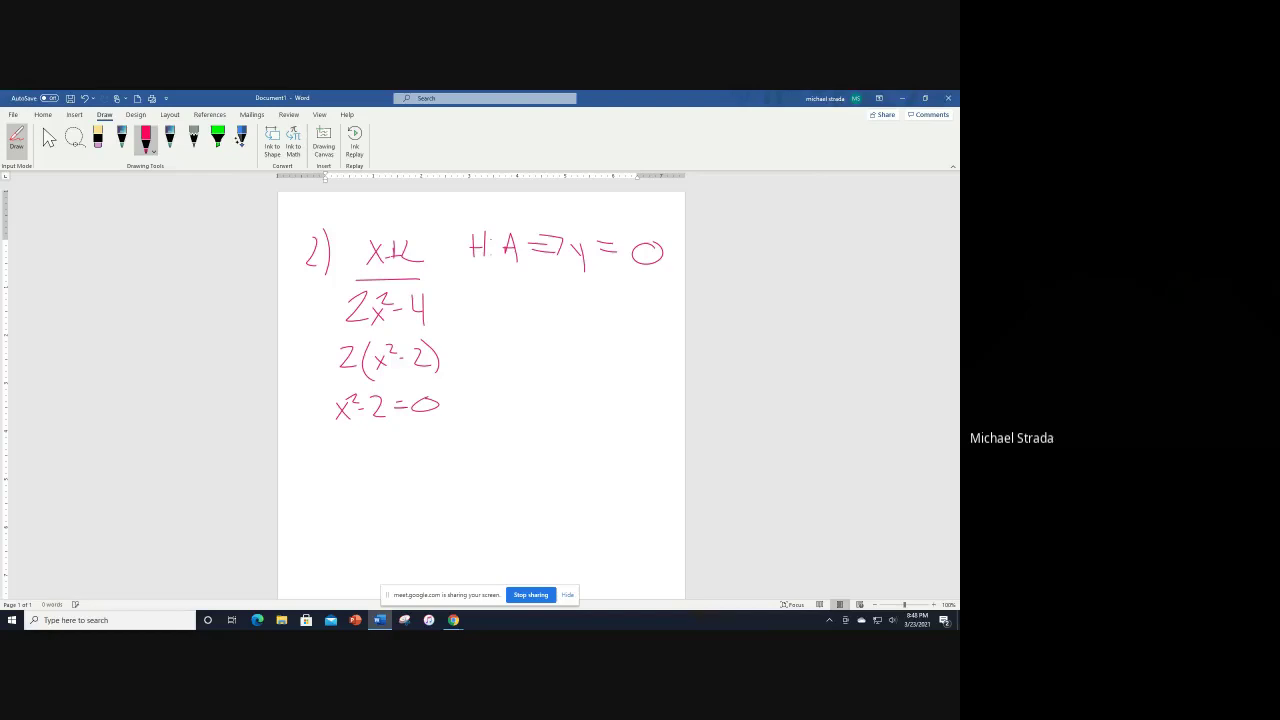
pyautogui.moveTo(355, 443)
pyautogui.mouseDown()
pyautogui.moveTo(370, 458)
pyautogui.moveTo(351, 459)
pyautogui.moveTo(387, 444)
pyautogui.mouseUp()
pyautogui.moveTo(377, 452); pyautogui.dragTo(391, 450)
pyautogui.moveTo(400, 435)
pyautogui.mouseDown()
pyautogui.moveTo(436, 430)
pyautogui.moveTo(434, 455)
pyautogui.moveTo(448, 456)
pyautogui.mouseUp()
# - Note 'V.A ⇒ x = ±√2' and draw crossing vertical and horizontal axes
pyautogui.moveTo(478, 290)
pyautogui.mouseDown()
pyautogui.moveTo(516, 290)
pyautogui.moveTo(522, 320)
pyautogui.mouseUp()
pyautogui.moveTo(511, 307)
pyautogui.mouseDown()
pyautogui.moveTo(541, 290)
pyautogui.moveTo(584, 310)
pyautogui.mouseUp()
pyautogui.moveTo(584, 297)
pyautogui.mouseDown()
pyautogui.moveTo(570, 311)
pyautogui.moveTo(628, 298)
pyautogui.moveTo(630, 309)
pyautogui.moveTo(668, 284)
pyautogui.moveTo(680, 310)
pyautogui.mouseUp()
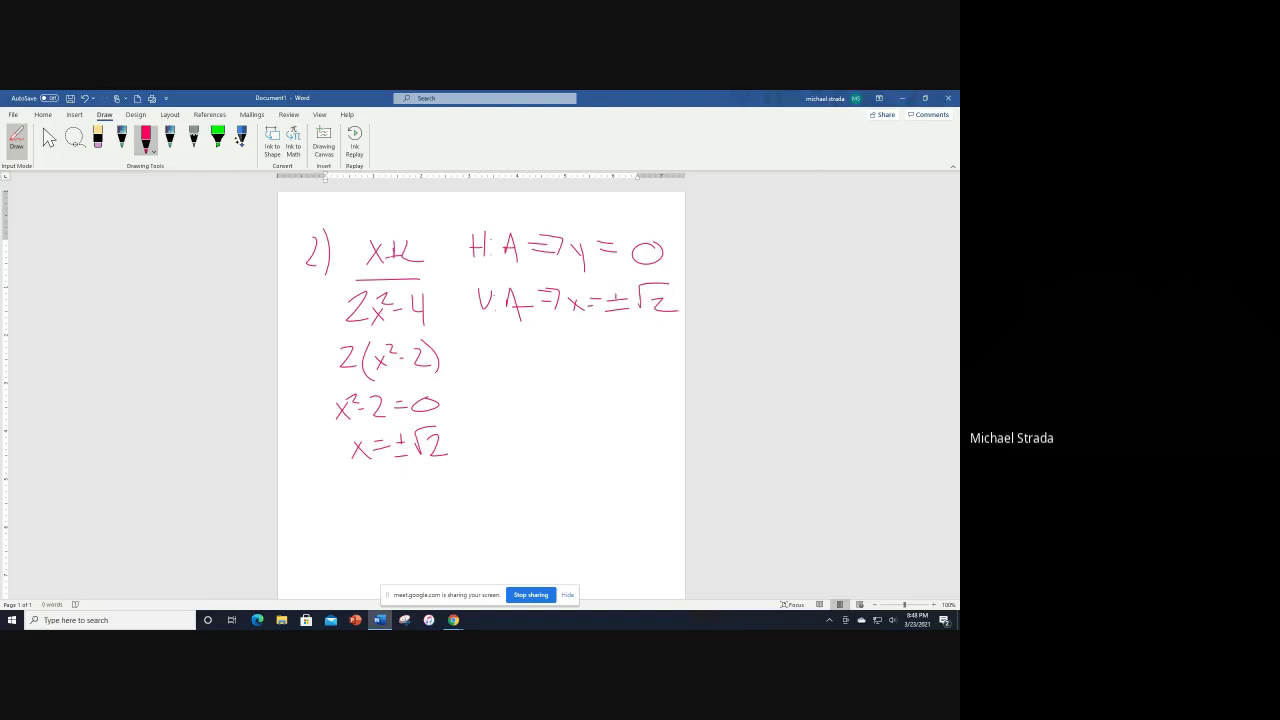
pyautogui.moveTo(558, 326); pyautogui.dragTo(562, 504)
pyautogui.moveTo(460, 394); pyautogui.dragTo(675, 404)
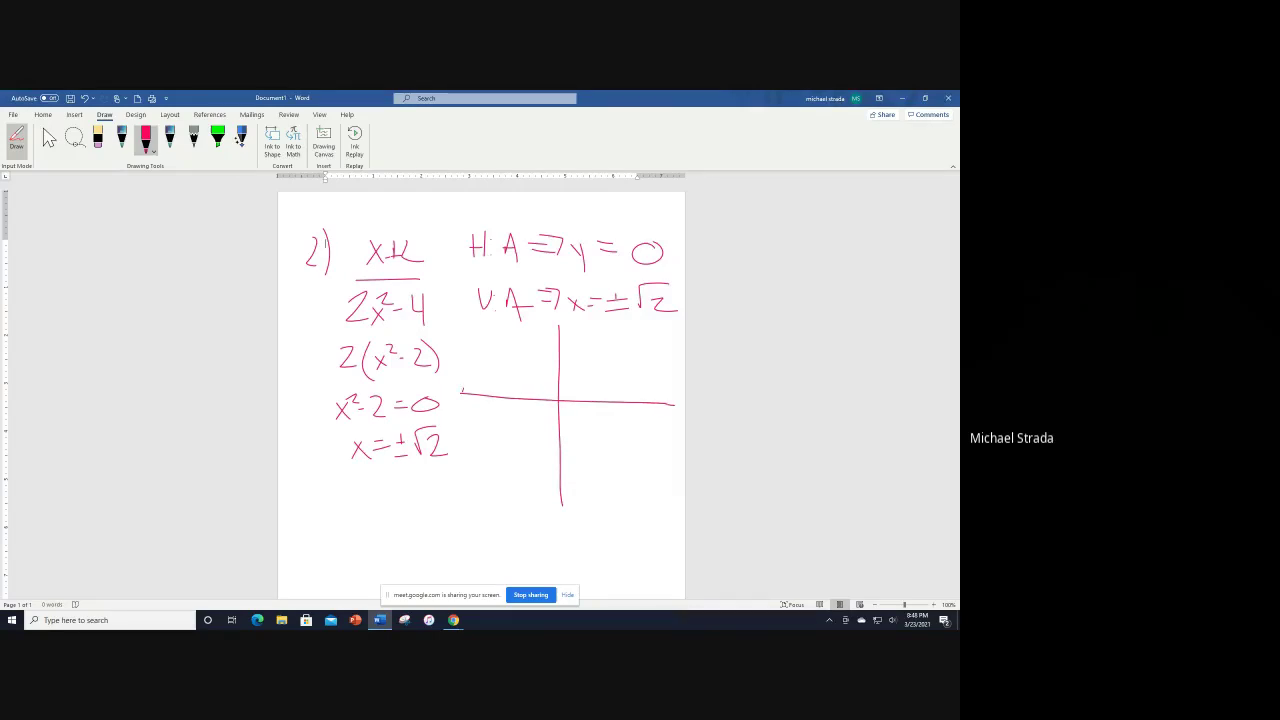
# - Trace the x-axis, mark a dot below it, and sketch the downward middle branch
pyautogui.moveTo(514, 400); pyautogui.dragTo(670, 404)
pyautogui.moveTo(543, 410); pyautogui.dragTo(551, 412)
pyautogui.moveTo(535, 484)
pyautogui.mouseDown()
pyautogui.moveTo(554, 409)
pyautogui.moveTo(574, 434)
pyautogui.moveTo(572, 490)
pyautogui.mouseUp()
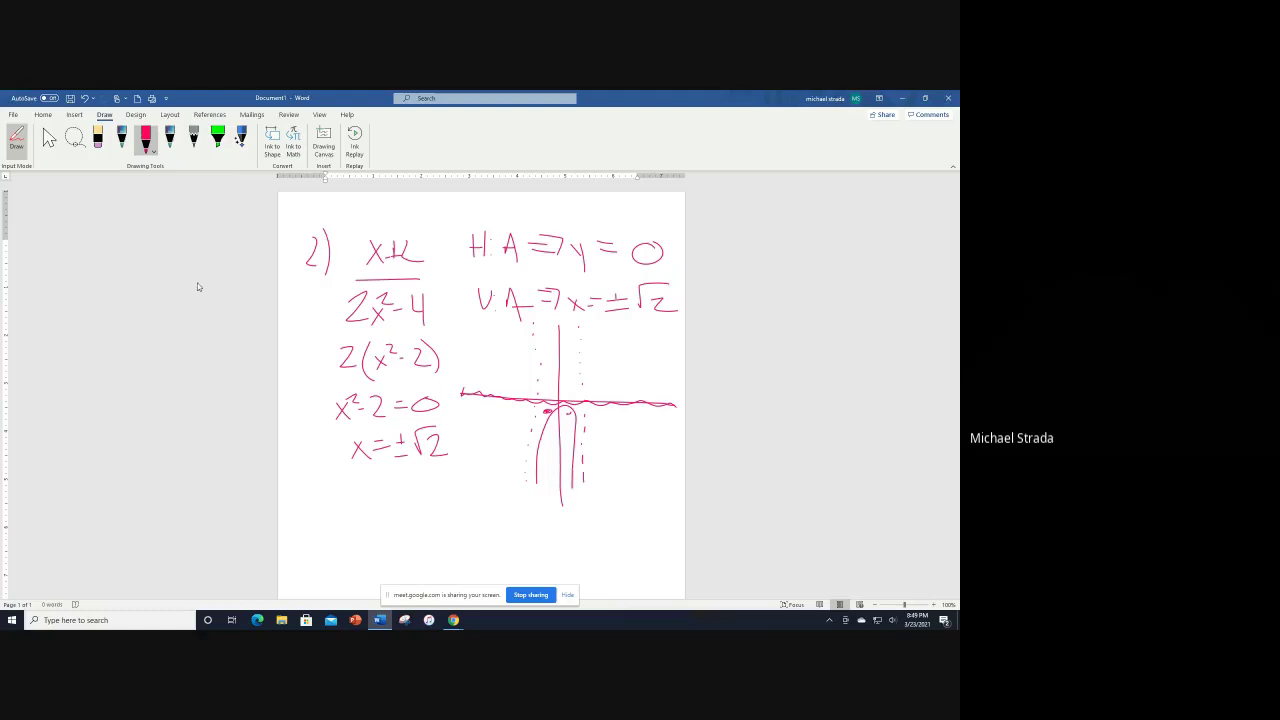
# - Switch briefly to the Google Meet window, then return to the Word document
pyautogui.moveTo(456, 622)
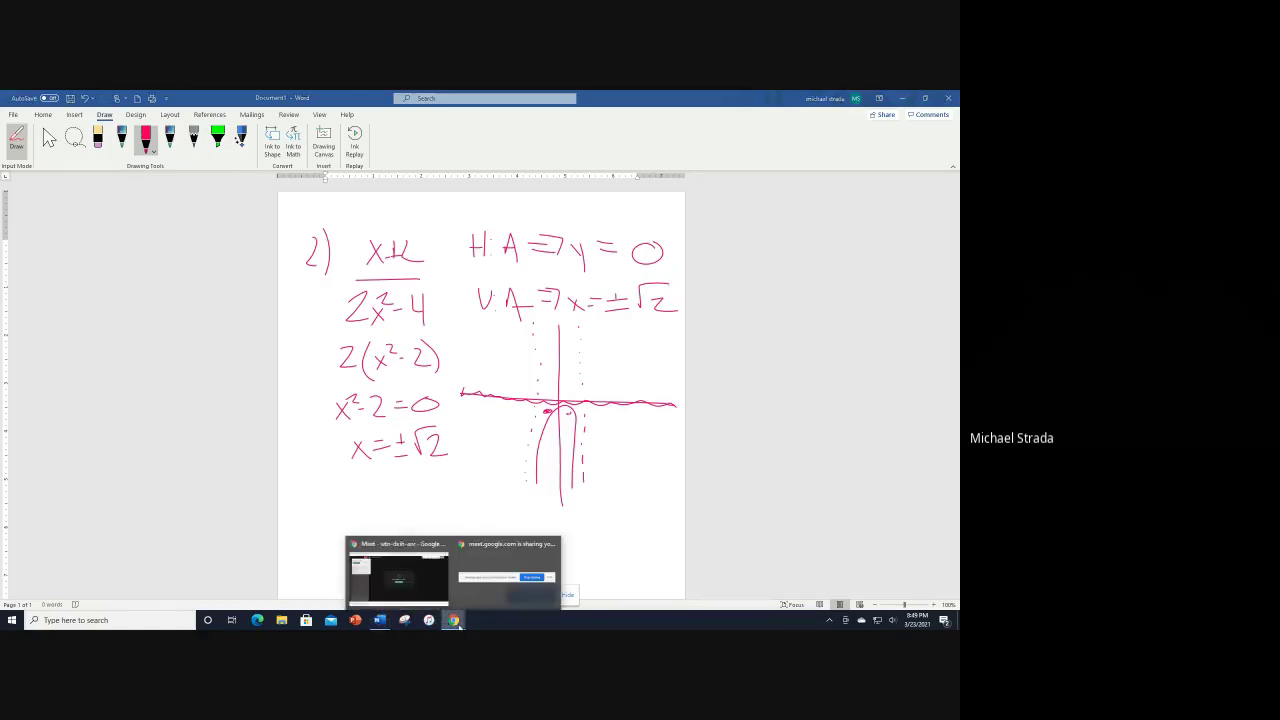
pyautogui.click(400, 580)
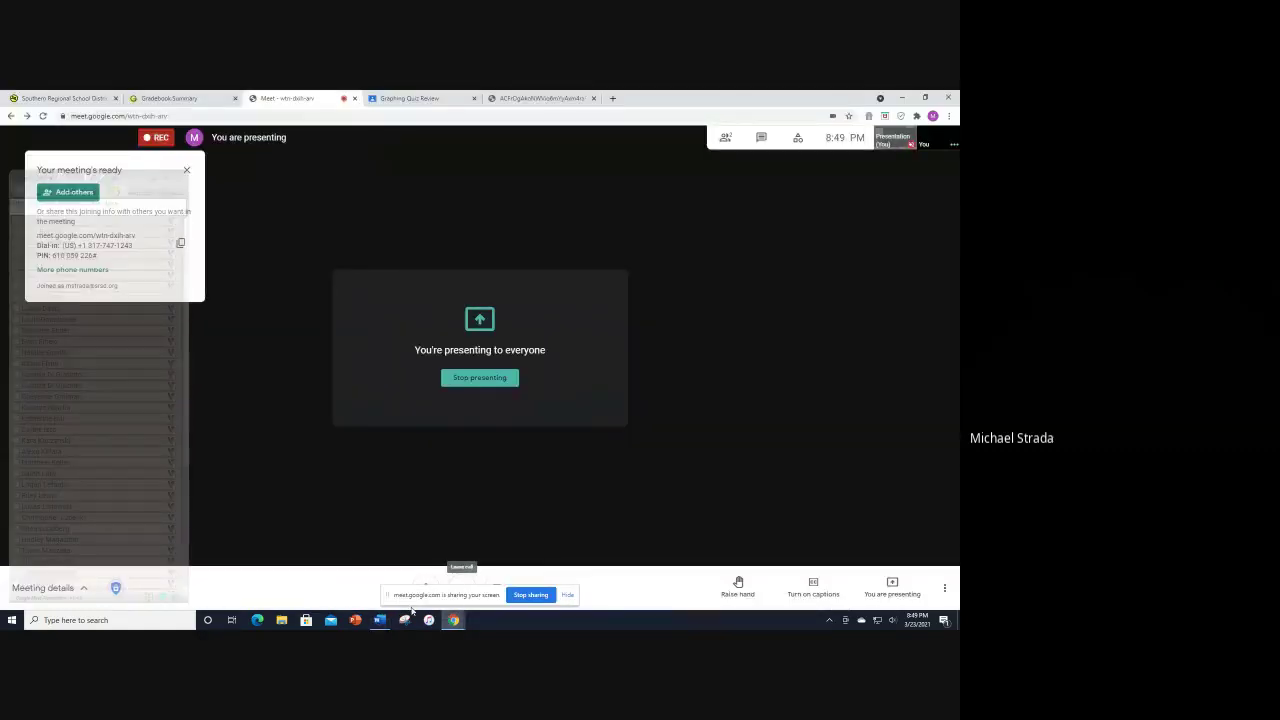
pyautogui.click(380, 620)
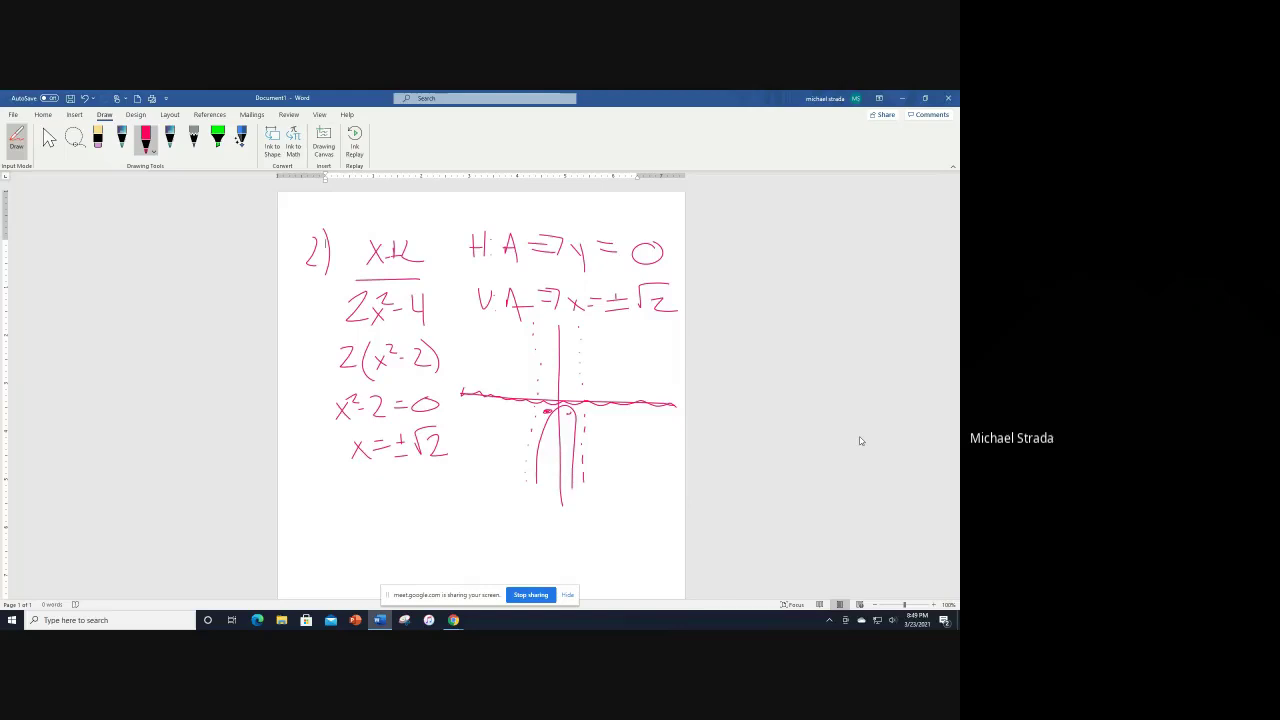
# - Ink the rising right branch and falling left branch, each with an arrowhead
pyautogui.moveTo(596, 328)
pyautogui.mouseDown()
pyautogui.moveTo(598, 383)
pyautogui.moveTo(664, 392)
pyautogui.moveTo(656, 383)
pyautogui.mouseUp()
pyautogui.moveTo(579, 344); pyautogui.dragTo(606, 344)
pyautogui.moveTo(511, 397); pyautogui.dragTo(527, 398)
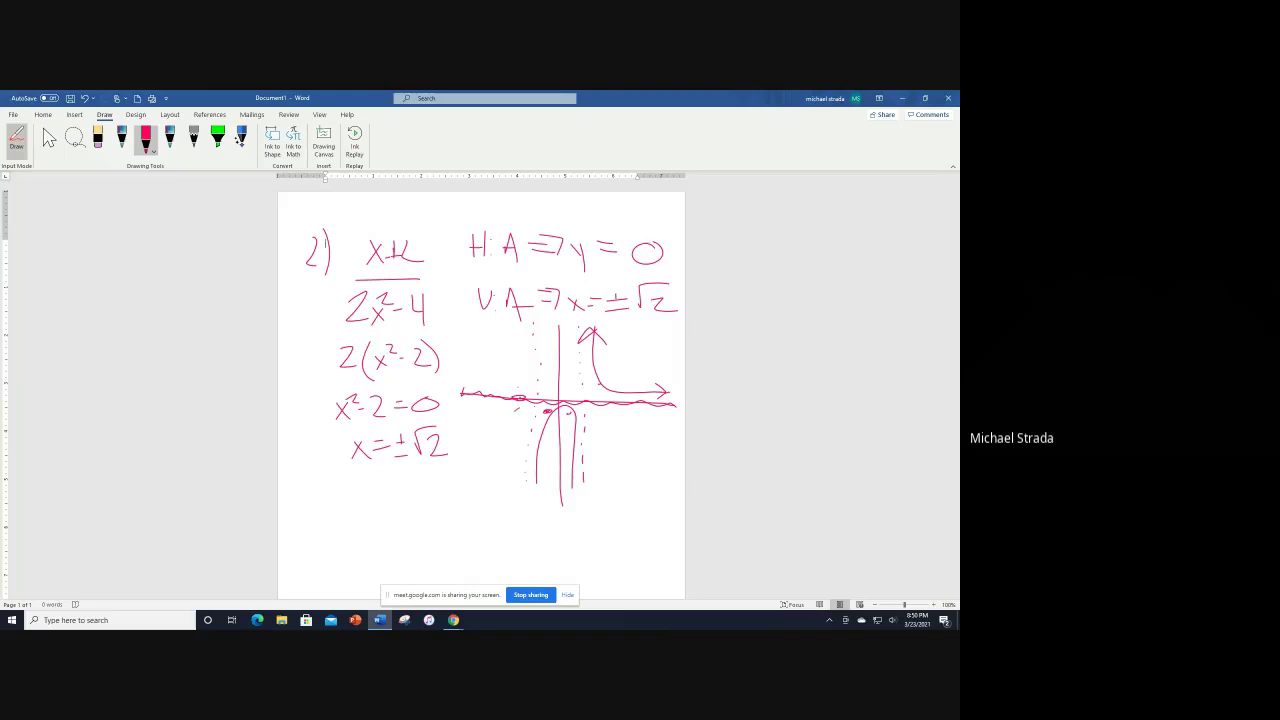
pyautogui.moveTo(503, 404); pyautogui.dragTo(525, 454)
pyautogui.moveTo(509, 497); pyautogui.dragTo(524, 498)
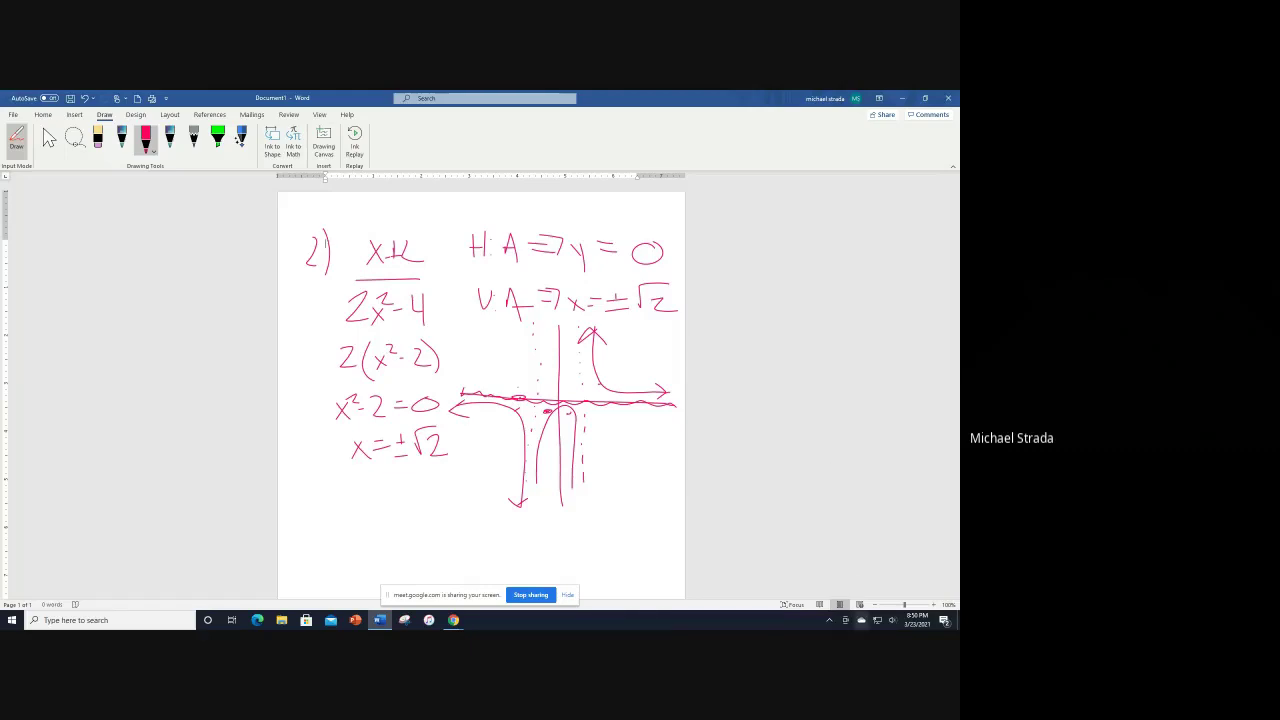
# - In Google Meet, choose Stop recording from the More options menu
pyautogui.moveTo(456, 624)
pyautogui.click(475, 544)
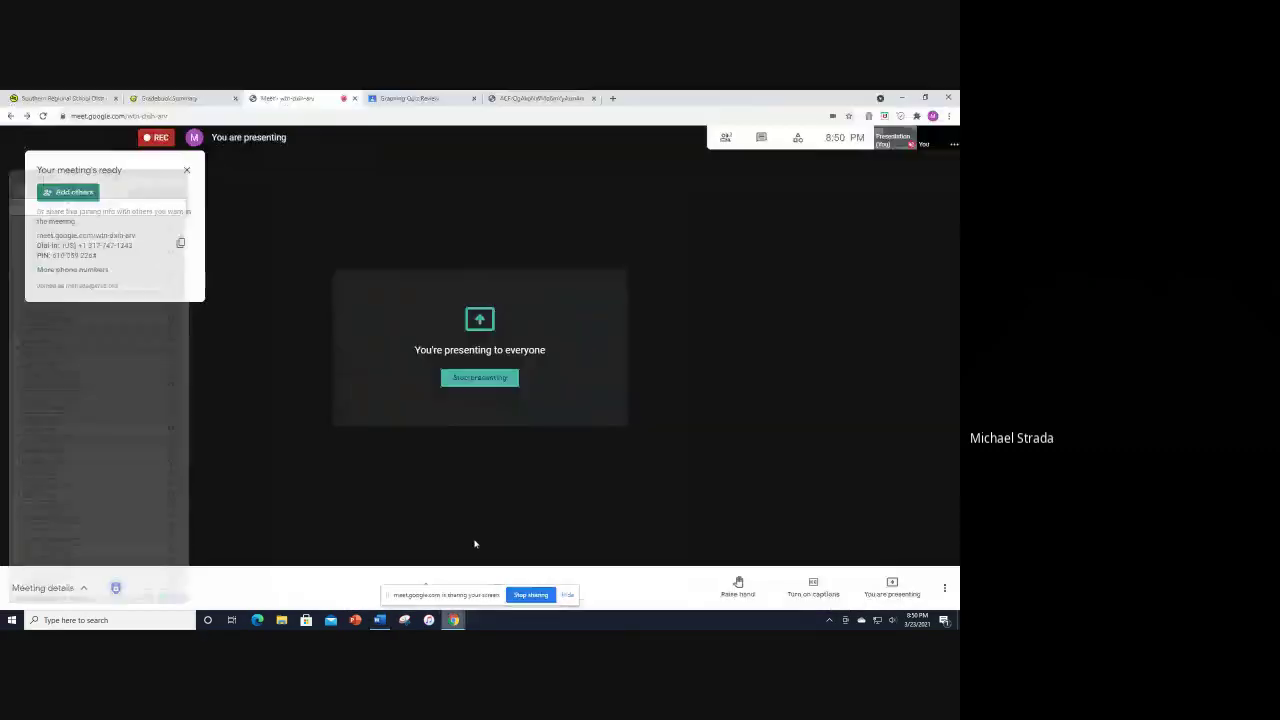
pyautogui.click(944, 588)
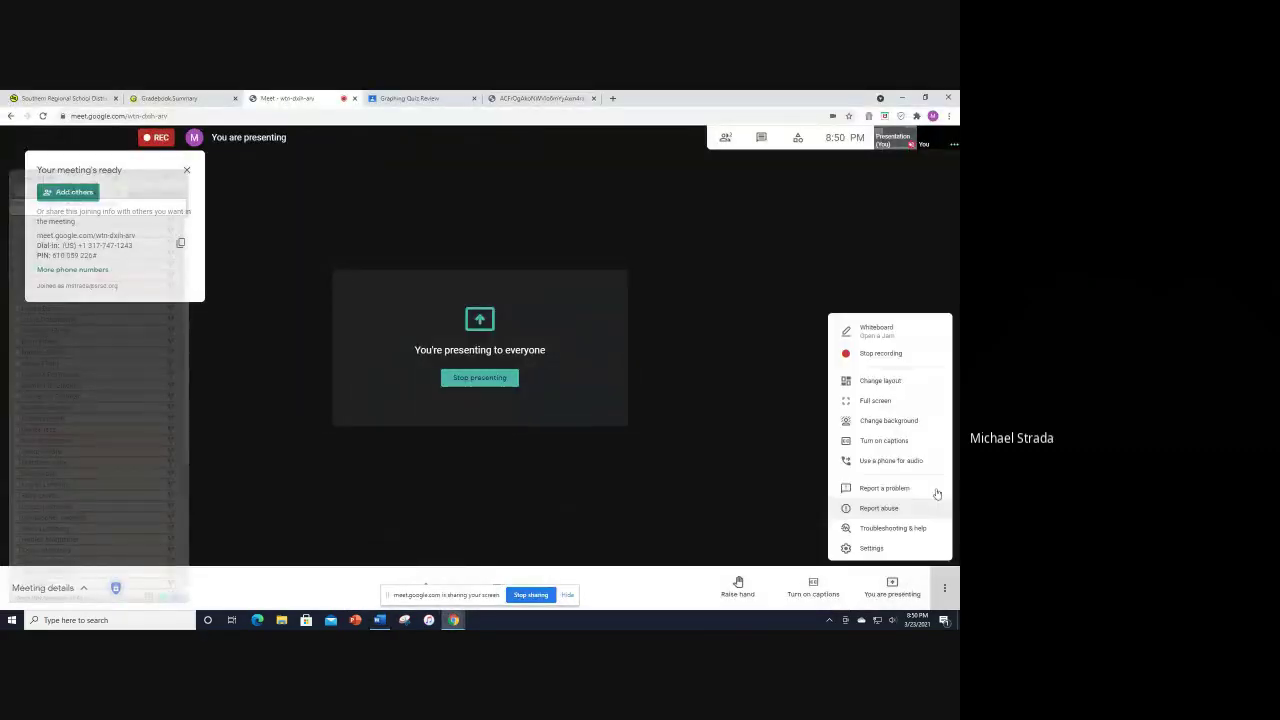
pyautogui.click(876, 346)
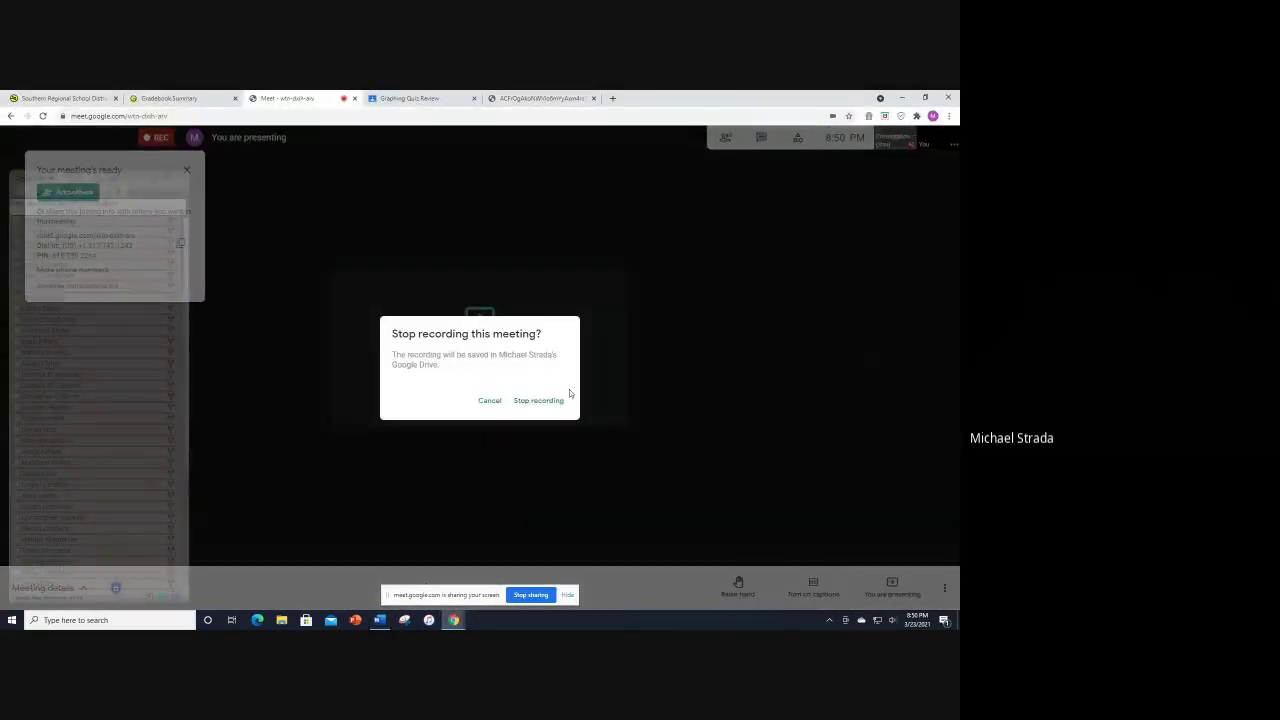